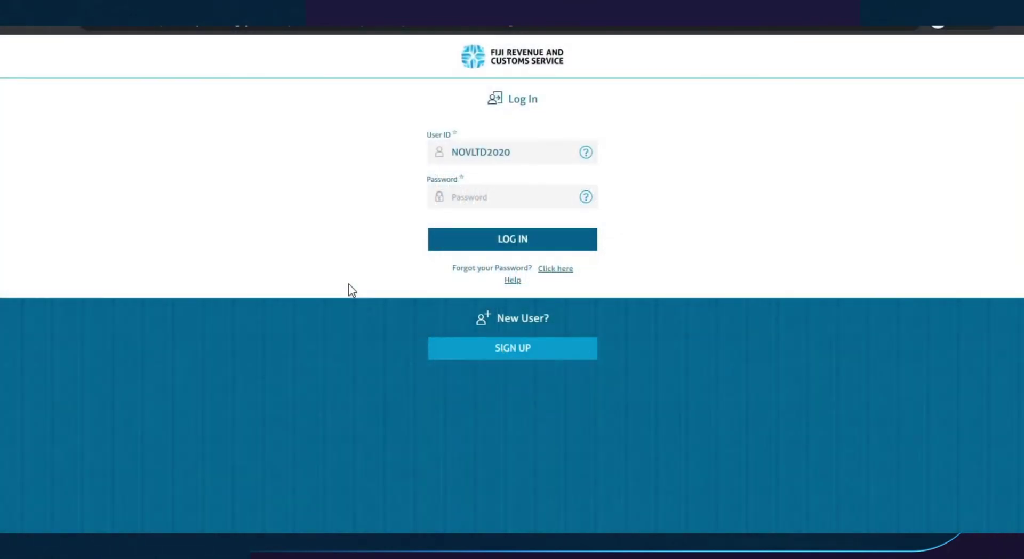
- Log in to the TPOS taxpayer account by pasting the account password
click(459, 196)
key(ctrl+v)
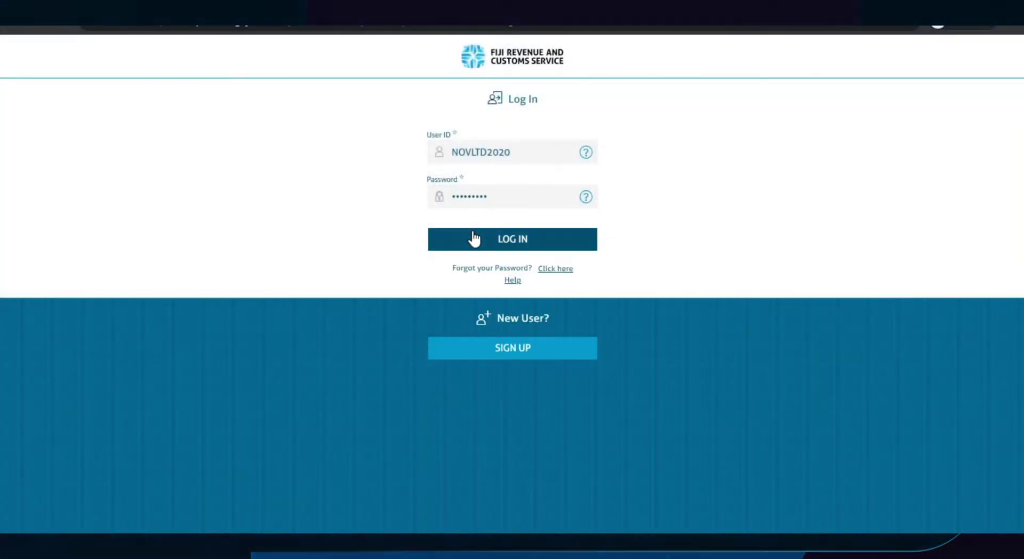
click(473, 238)
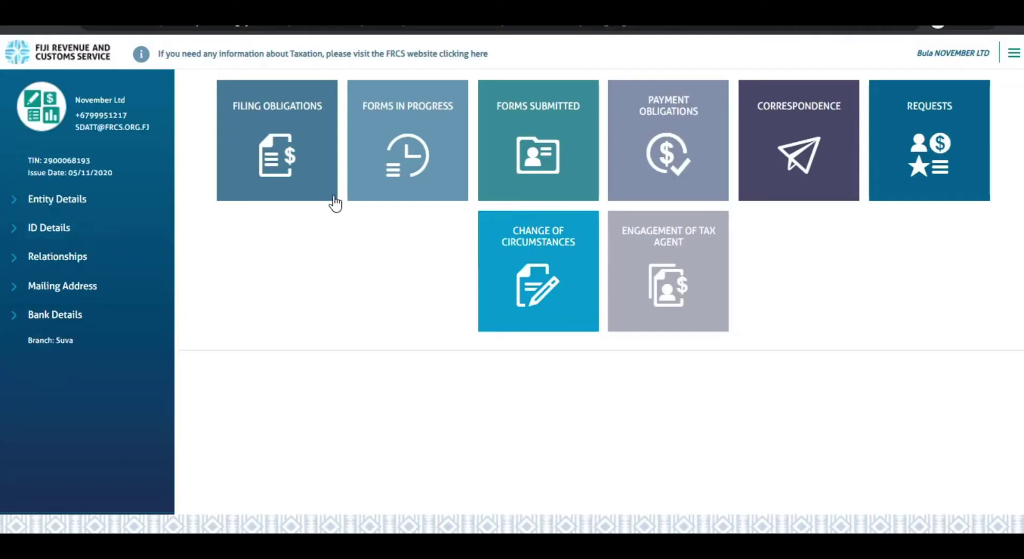
- Filter Filing Obligations to Fringe Benefits Tax and open the 2nd Quarter 2019 return
click(245, 149)
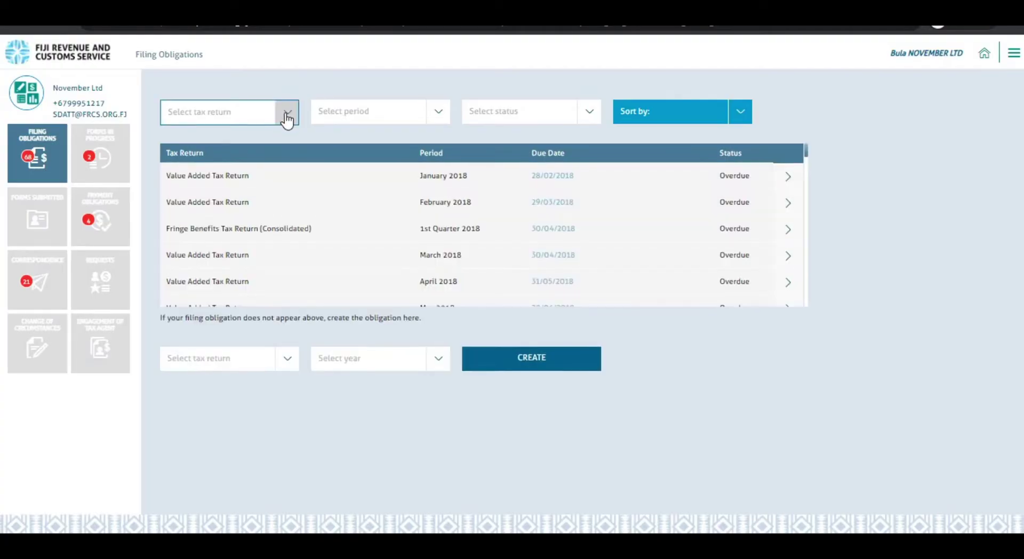
click(282, 111)
click(234, 186)
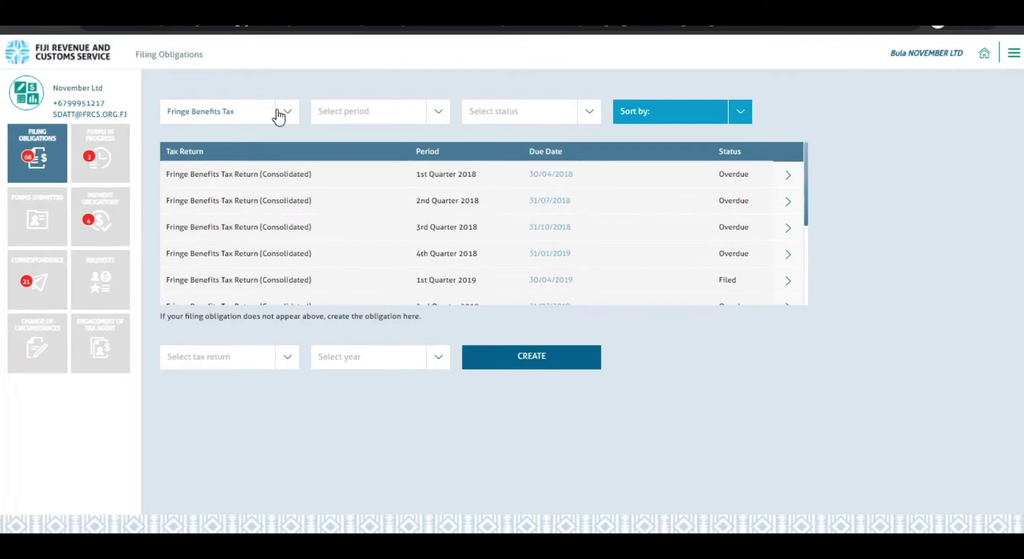
scroll(257, 246, down, 2)
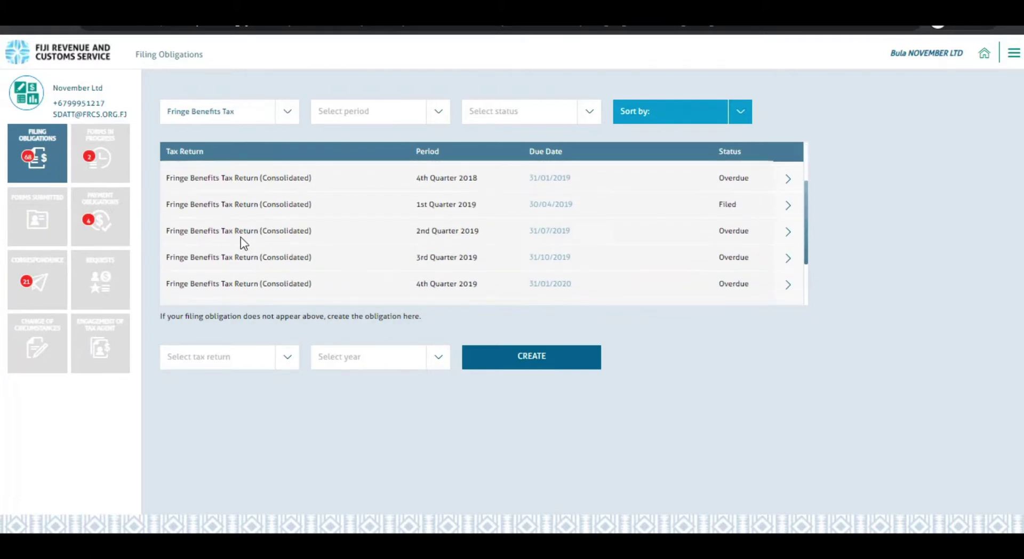
click(798, 238)
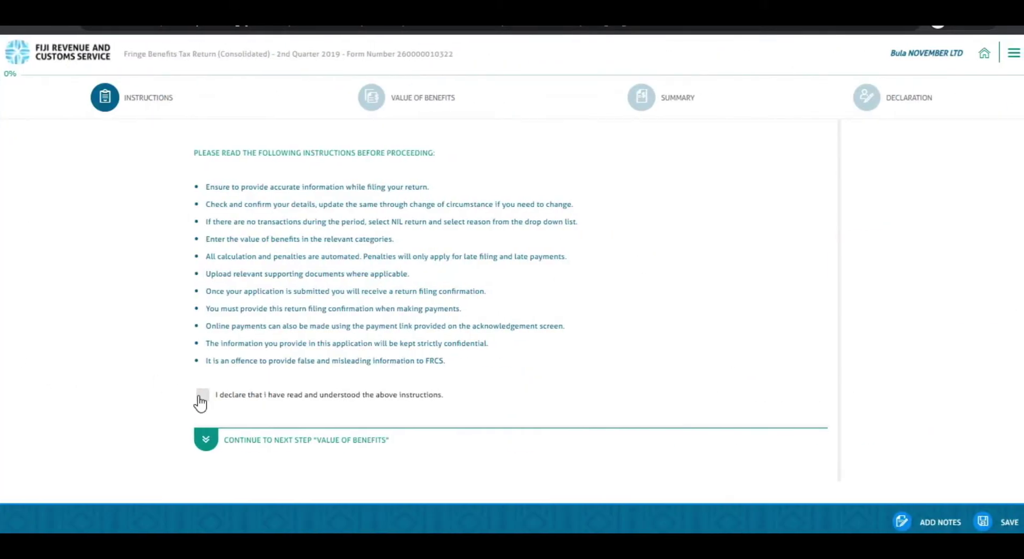
- Accept the instructions, go to Value of Benefits and answer NO to nil return
click(201, 397)
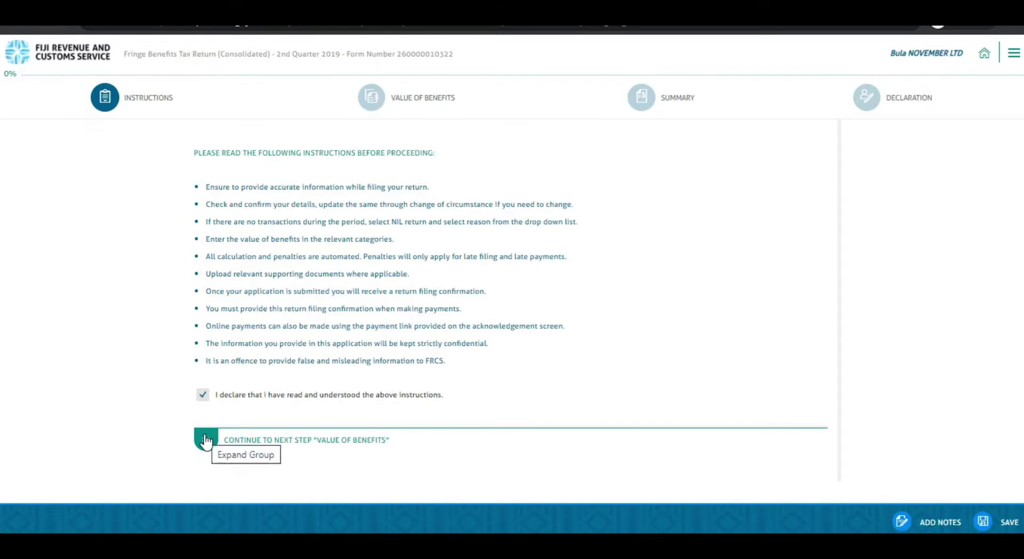
click(205, 440)
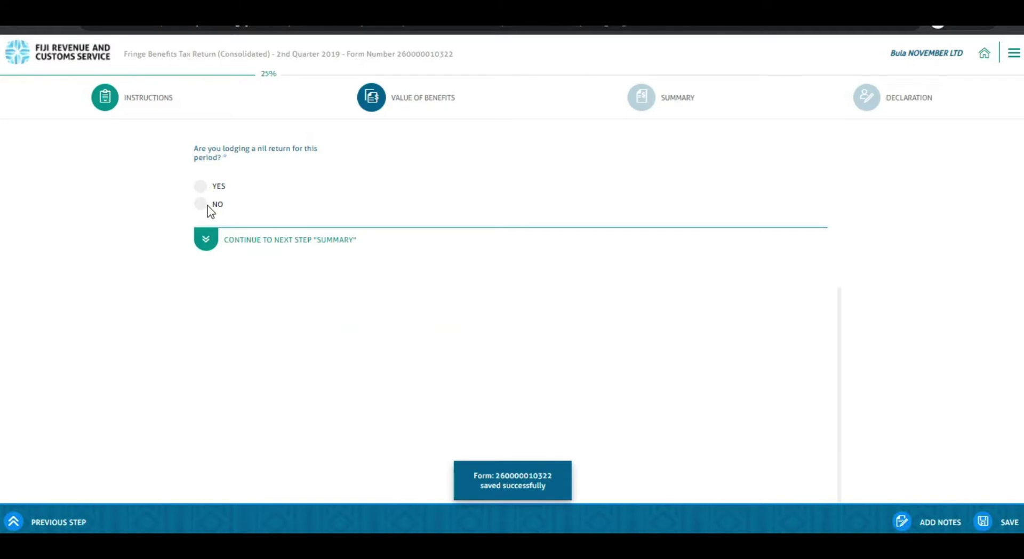
click(208, 205)
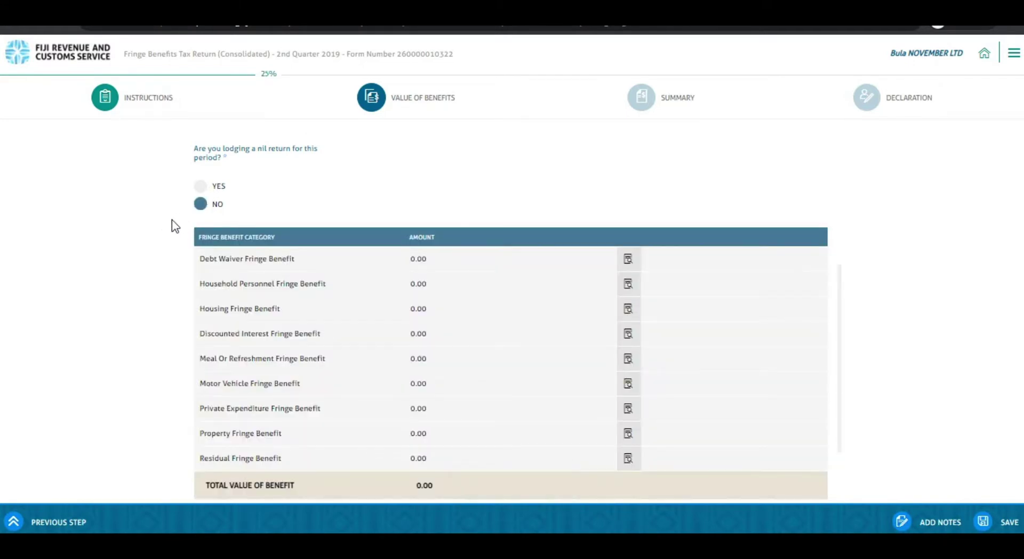
scroll(203, 258, down, 1)
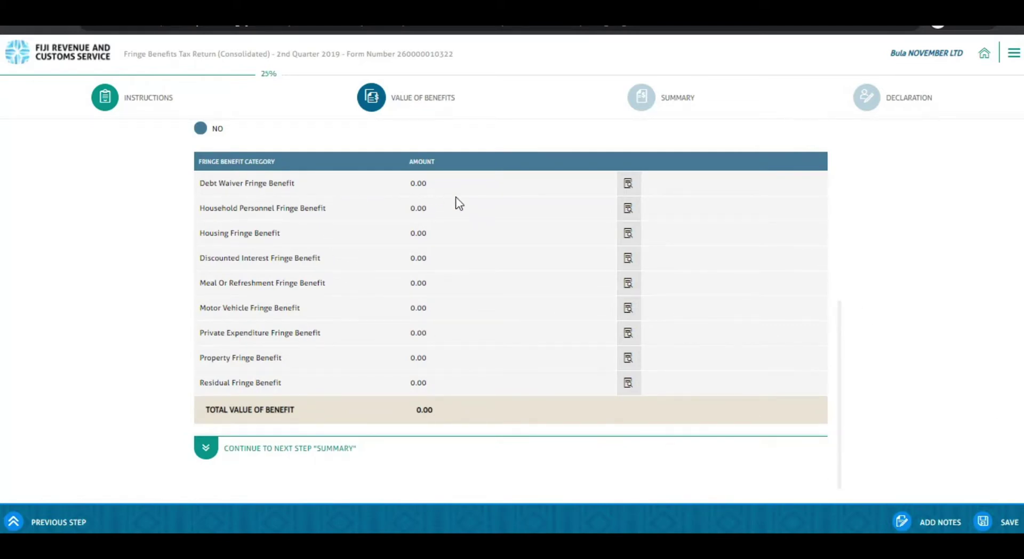
- Add a Debt Waiver beneficiary with the employee's TIN, type Employee and amount 890.00
click(629, 184)
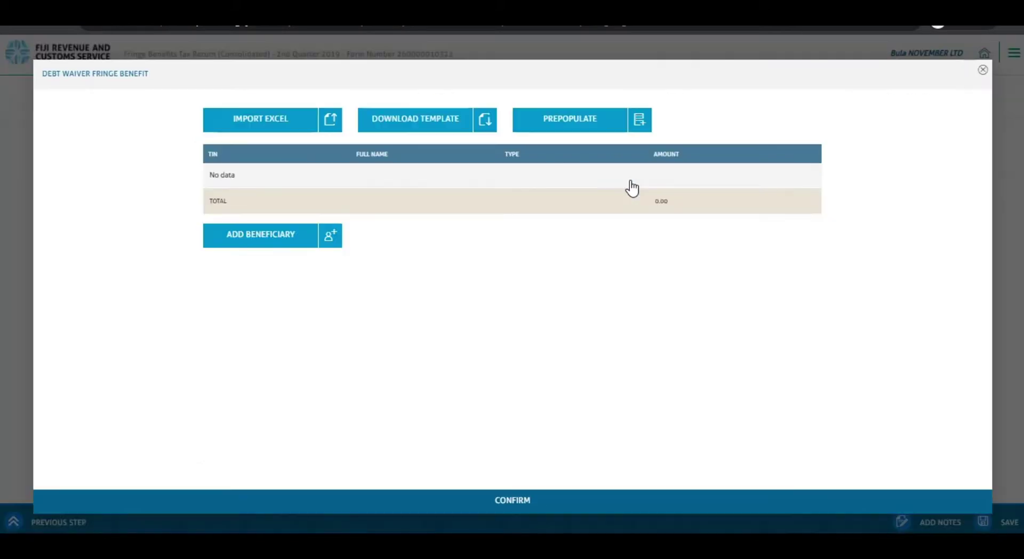
click(269, 246)
click(255, 170)
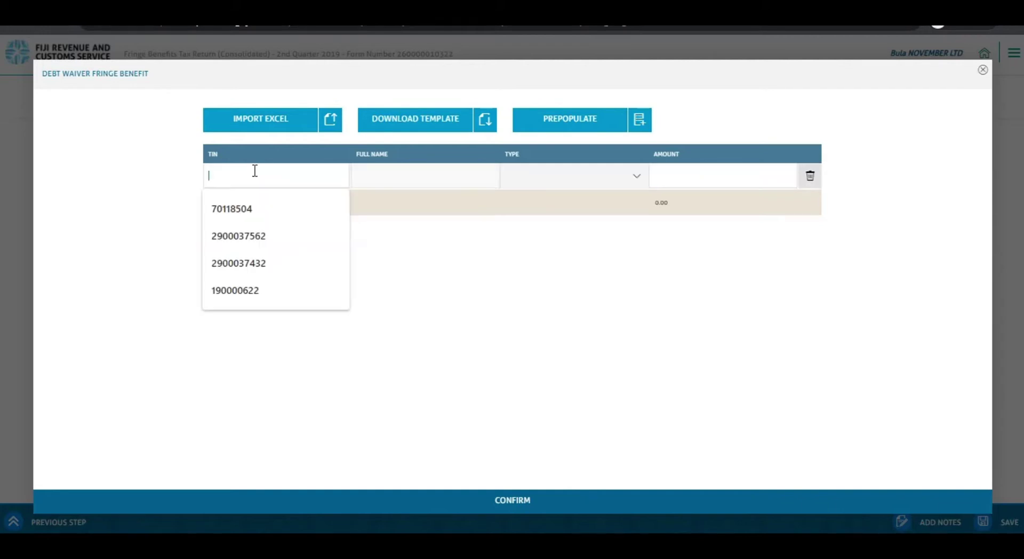
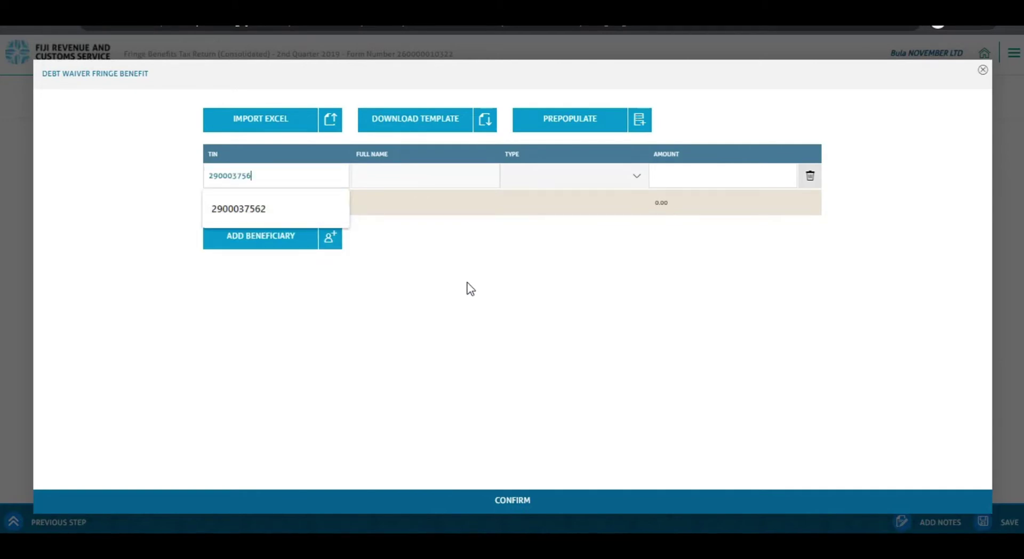
click(592, 342)
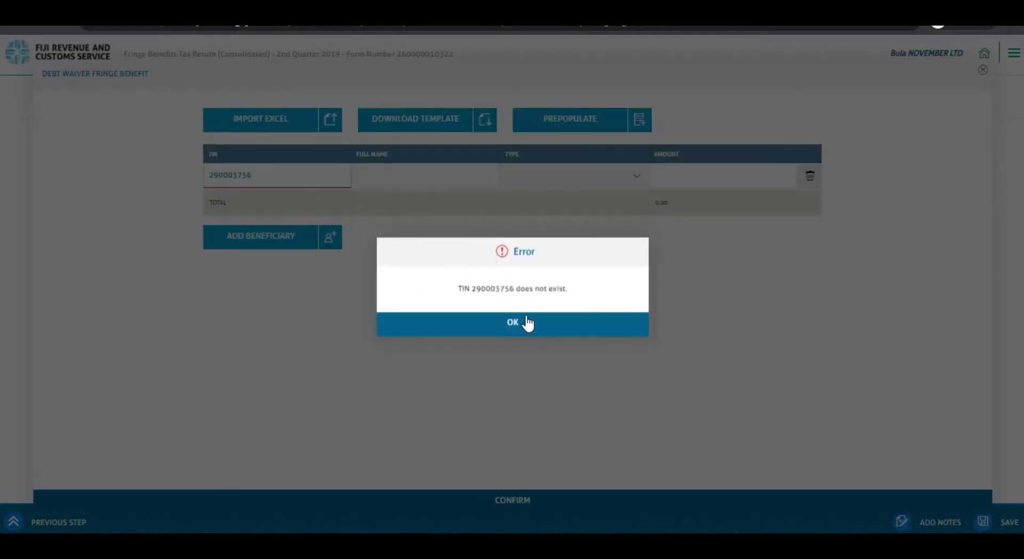
click(578, 329)
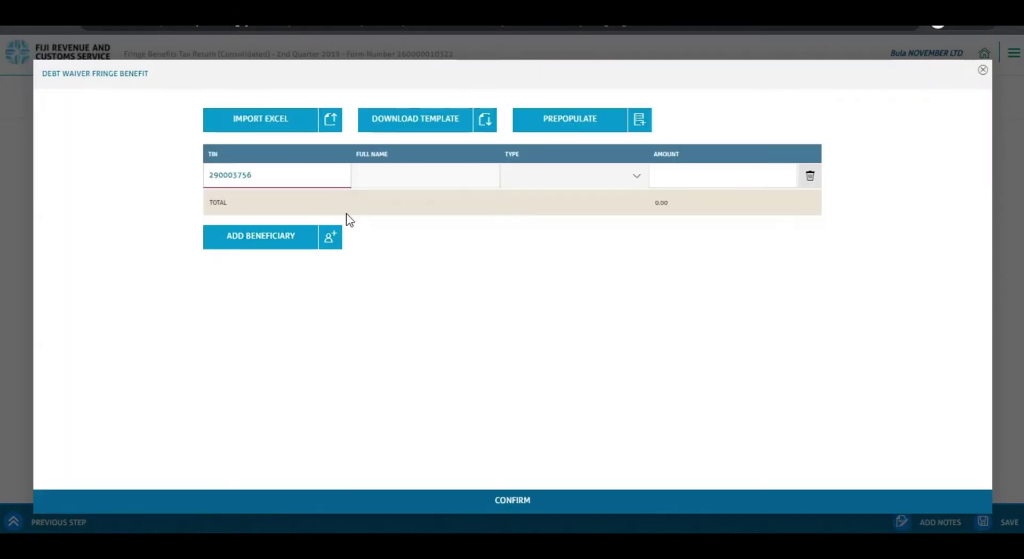
text(2)
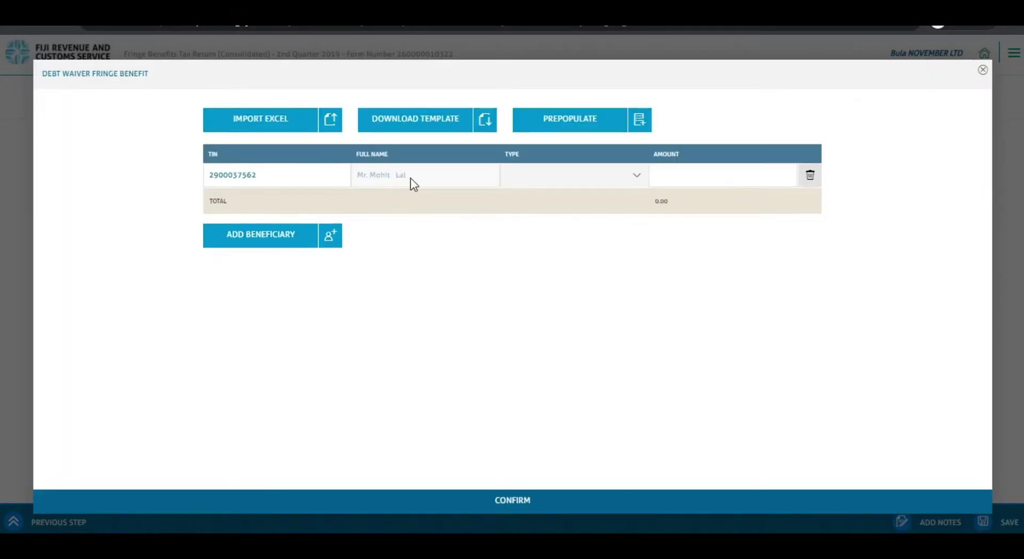
click(631, 185)
click(542, 299)
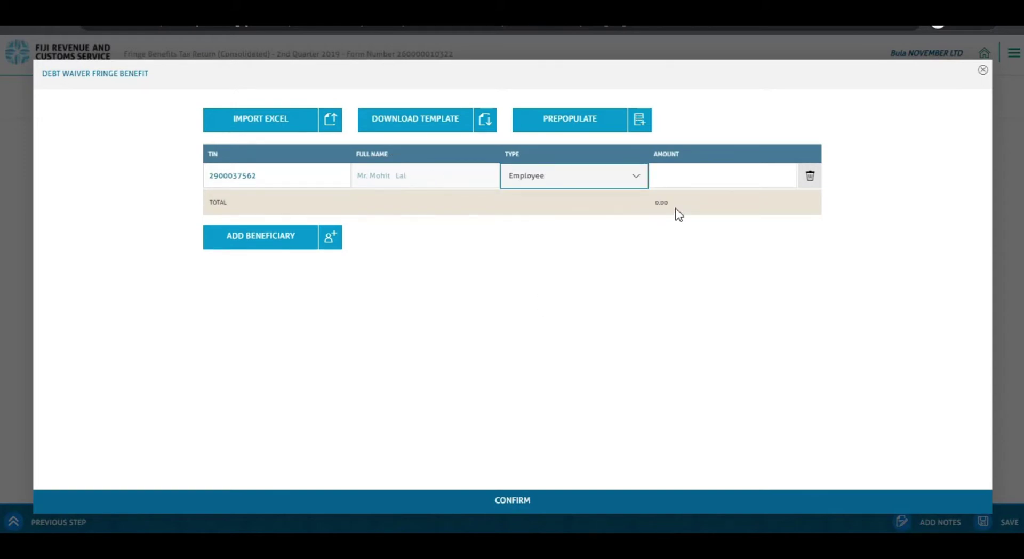
click(695, 174)
text(890.00)
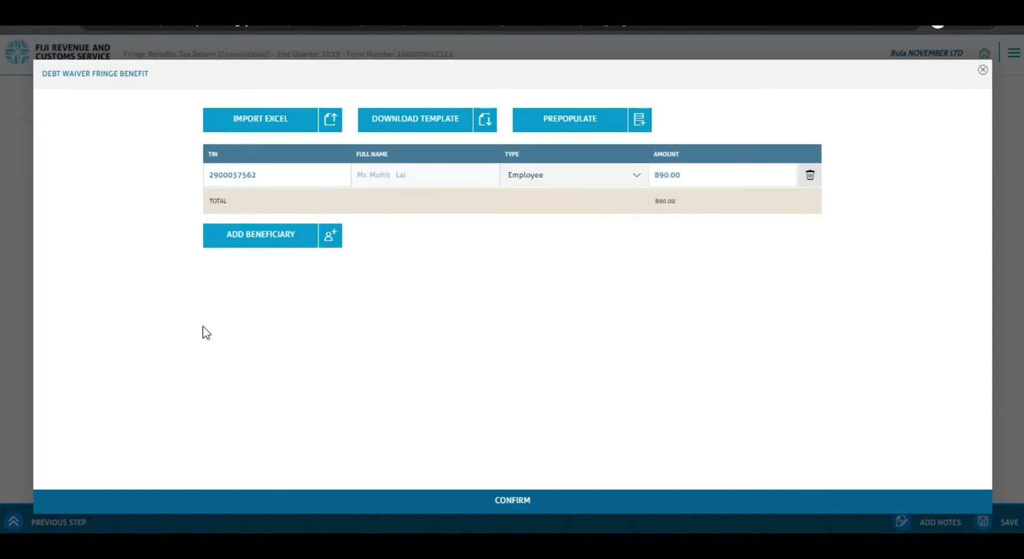
- Delete the two extra empty beneficiary rows and confirm the Debt Waiver entries
click(233, 240)
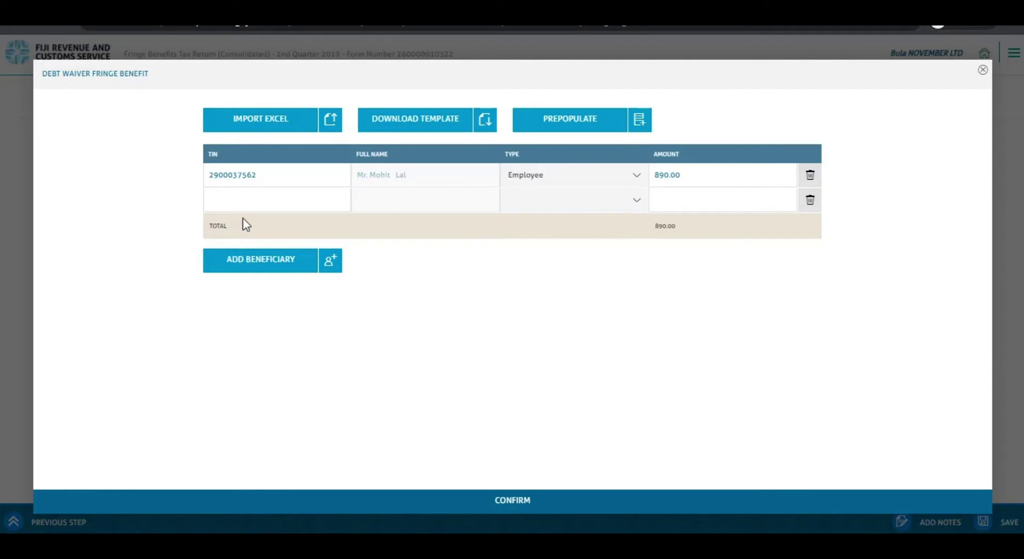
click(251, 264)
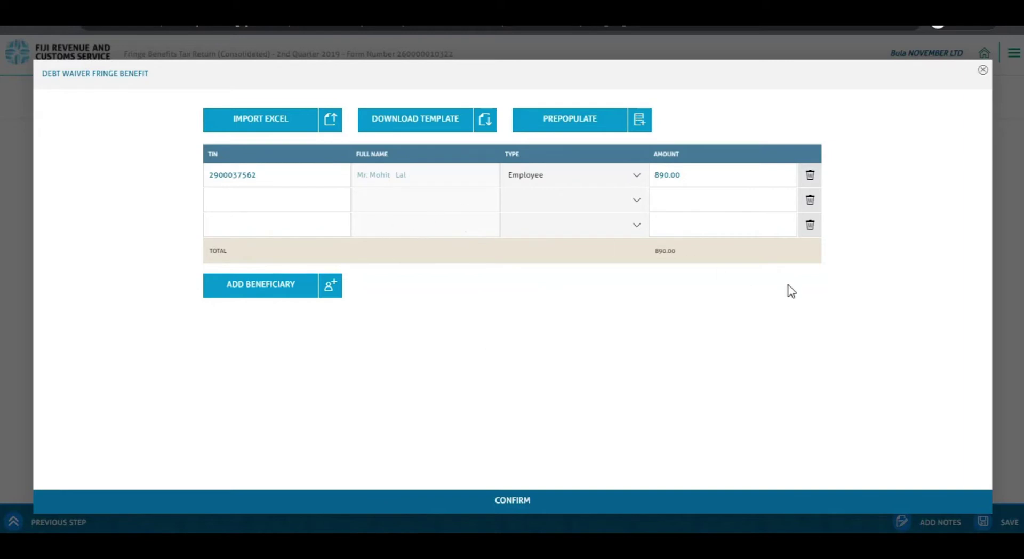
click(812, 234)
click(465, 322)
click(810, 200)
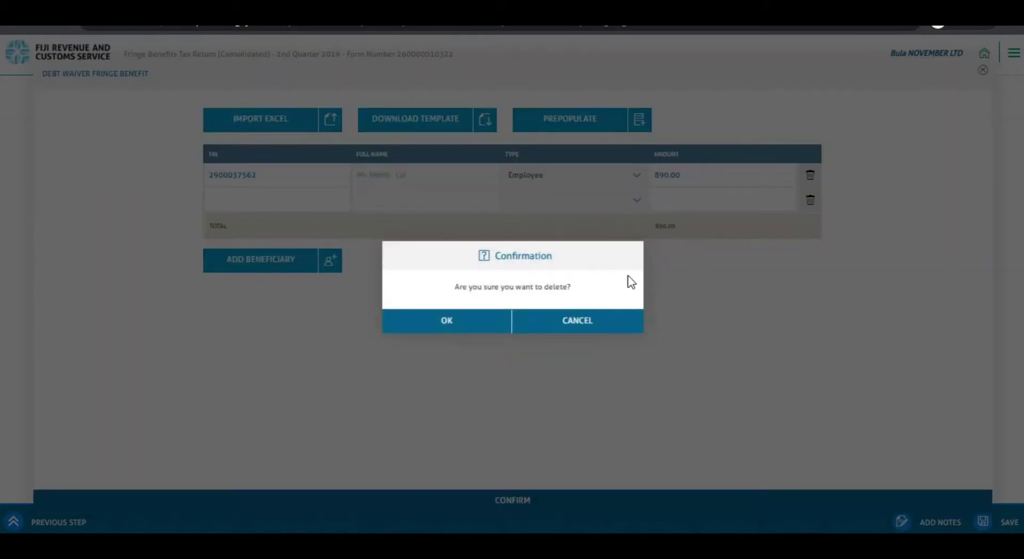
click(457, 326)
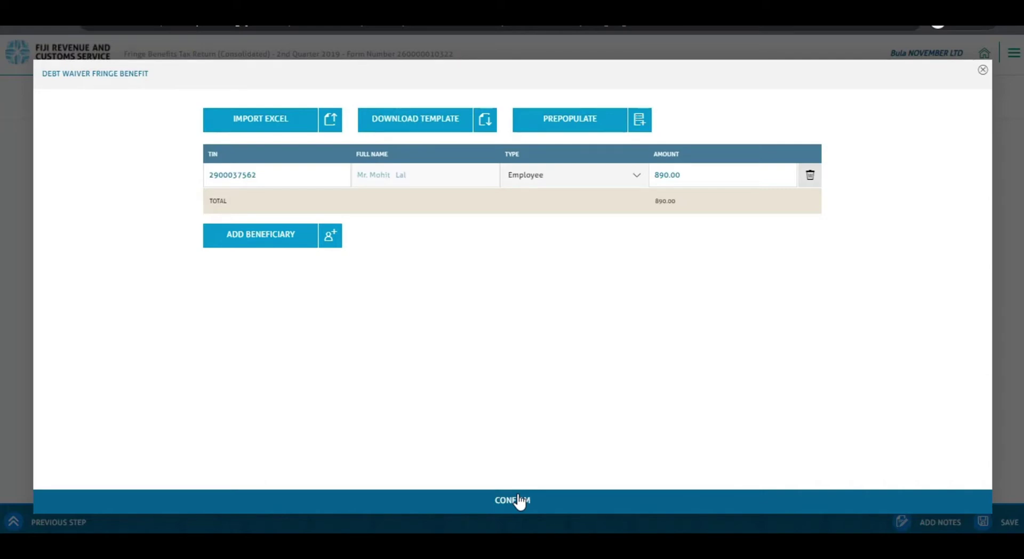
click(496, 506)
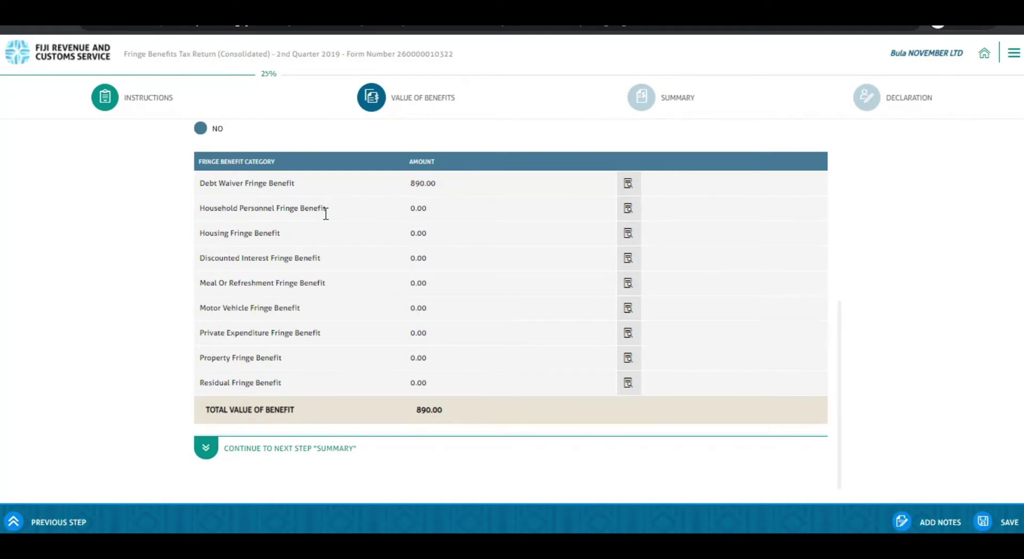
- Open the Household Personnel Fringe Benefit details and close them without saving entries
click(627, 209)
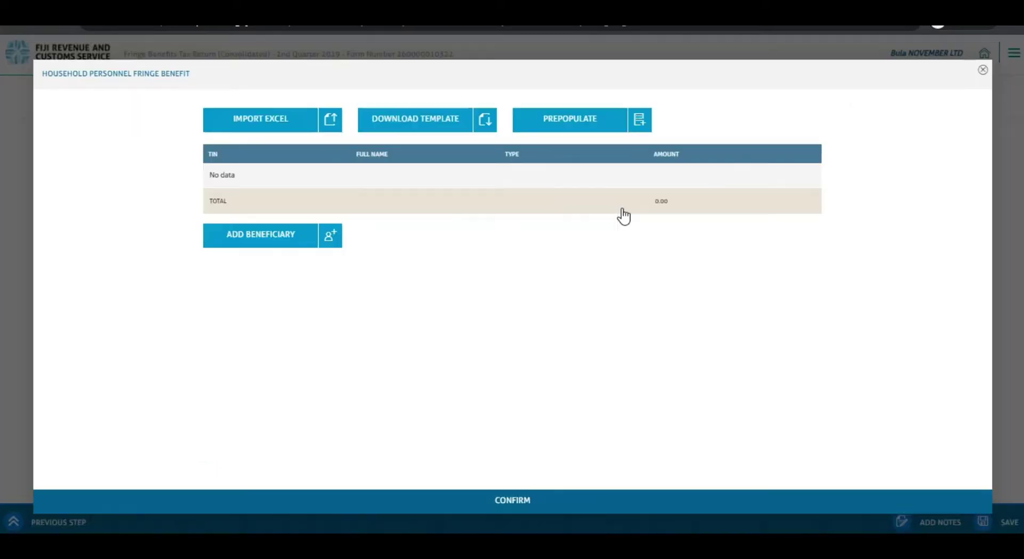
click(257, 243)
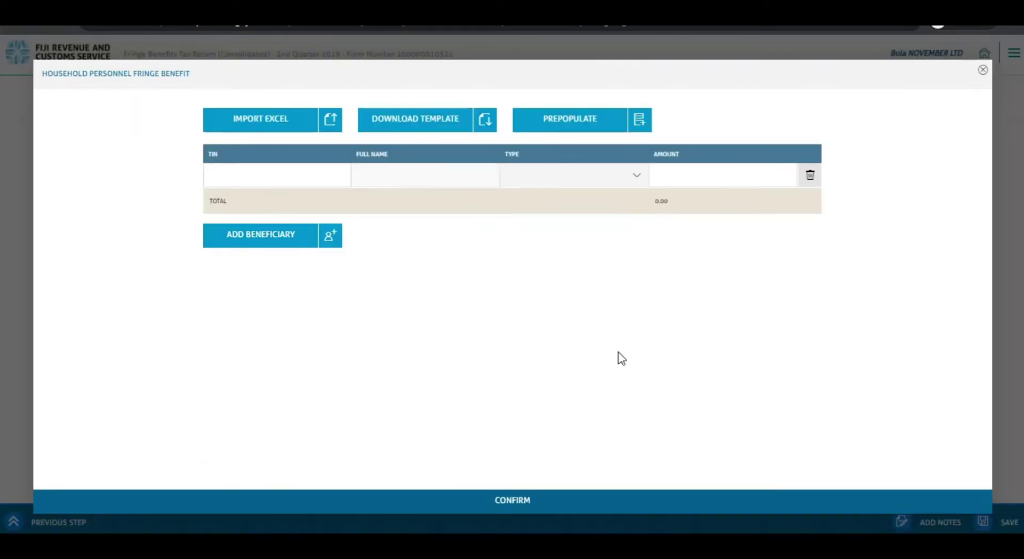
click(983, 74)
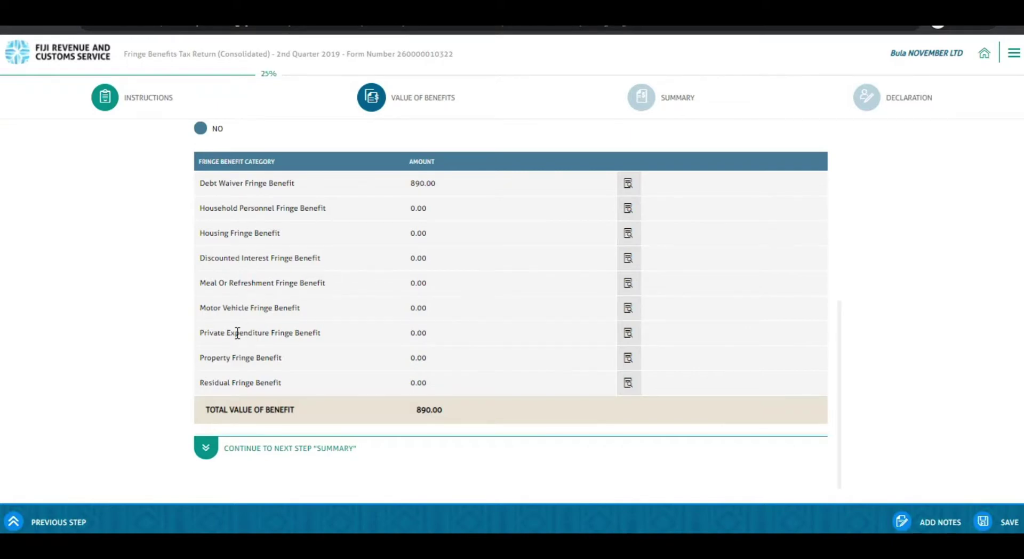
- Close Private Expenditure without entries and open the Discounted Interest Fringe Benefit form
click(618, 337)
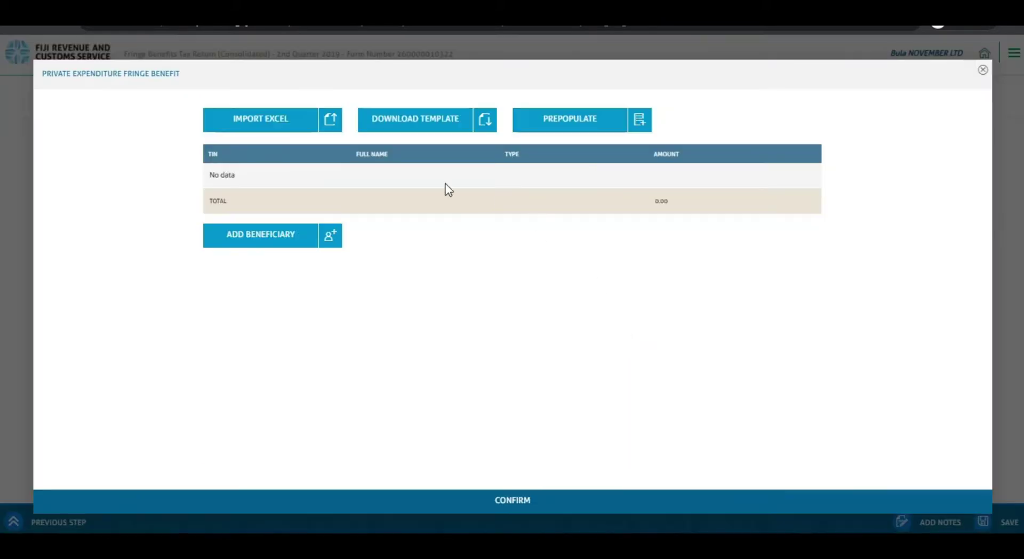
click(242, 237)
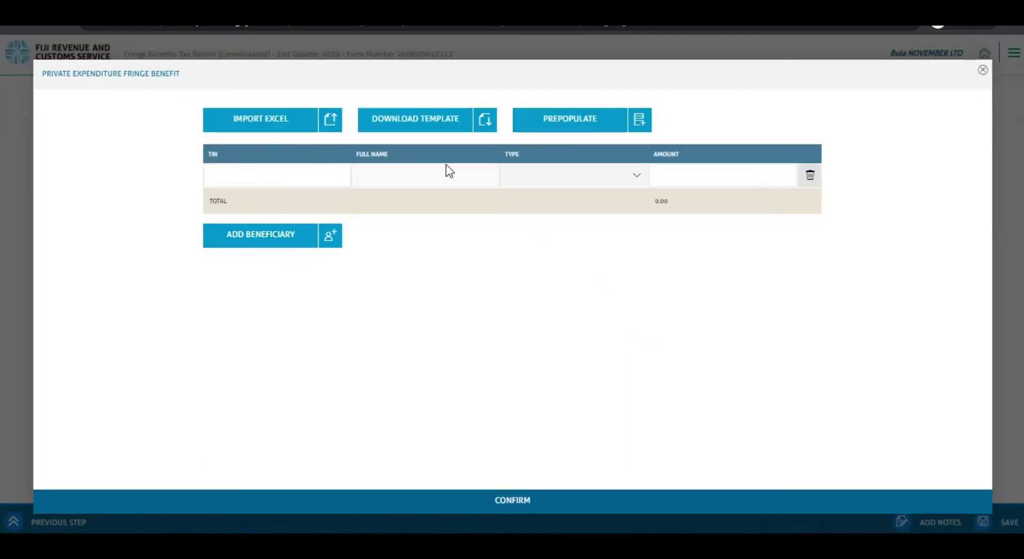
click(982, 70)
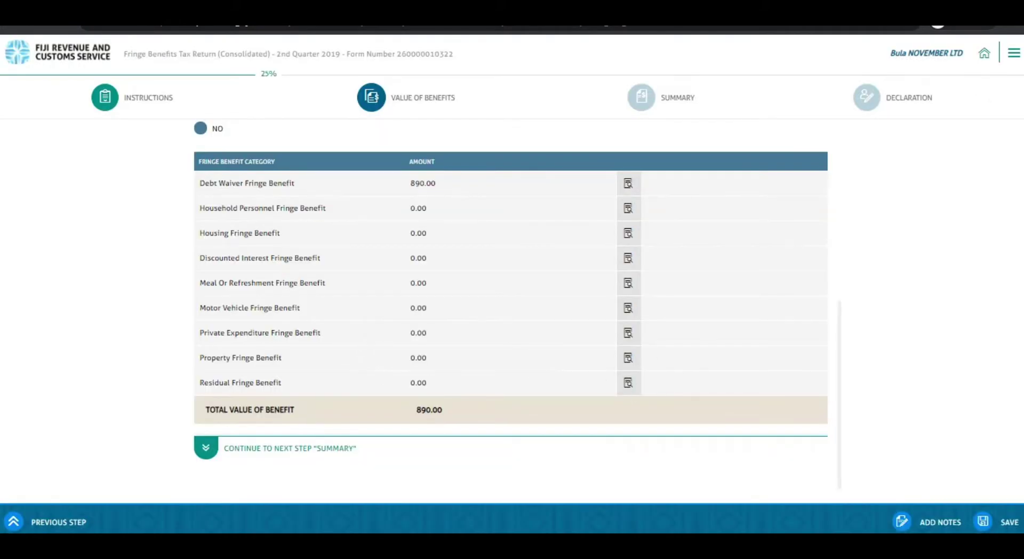
click(628, 258)
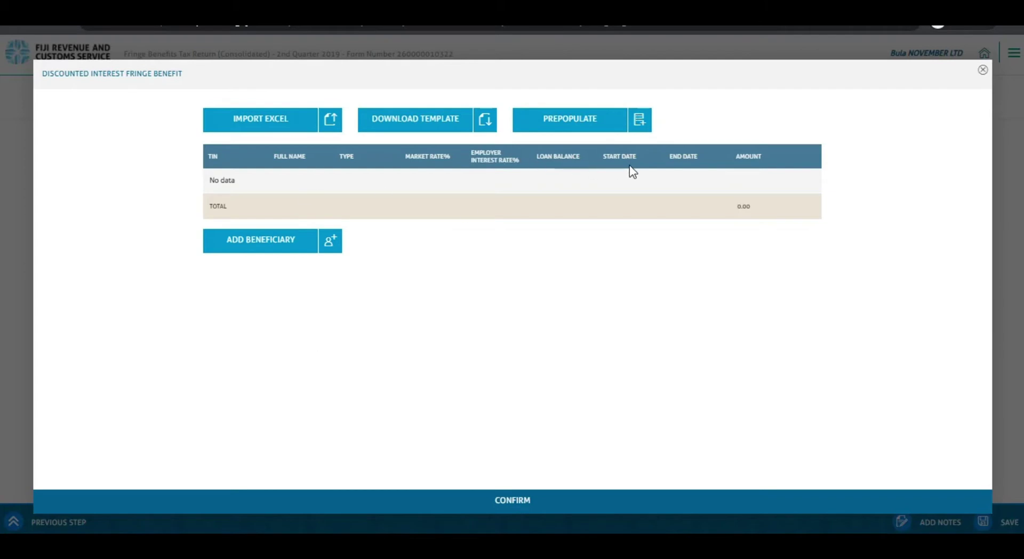
- Add the first Employee loan row: rate 3, balance 6000, dates 01/04/2019 to 00/04/2019
click(258, 239)
click(243, 186)
click(366, 181)
click(370, 304)
click(504, 181)
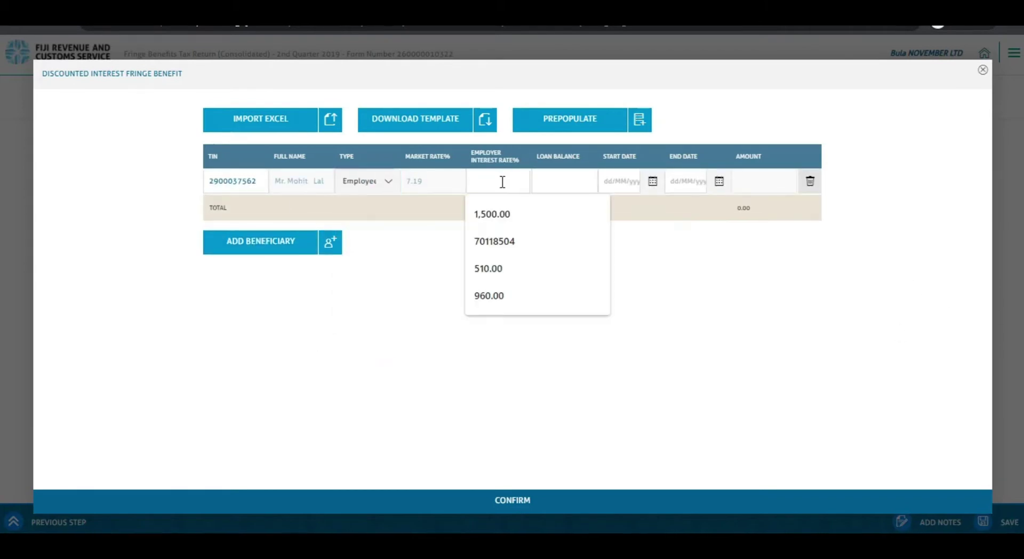
text(3)
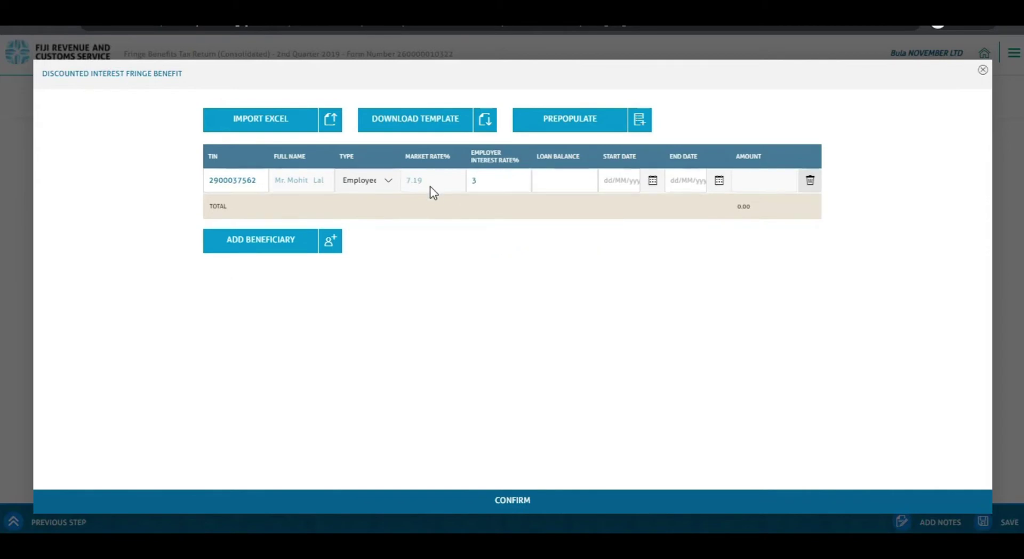
click(551, 187)
text(6000)
key(Tab)
text(01/04/2019)
click(678, 181)
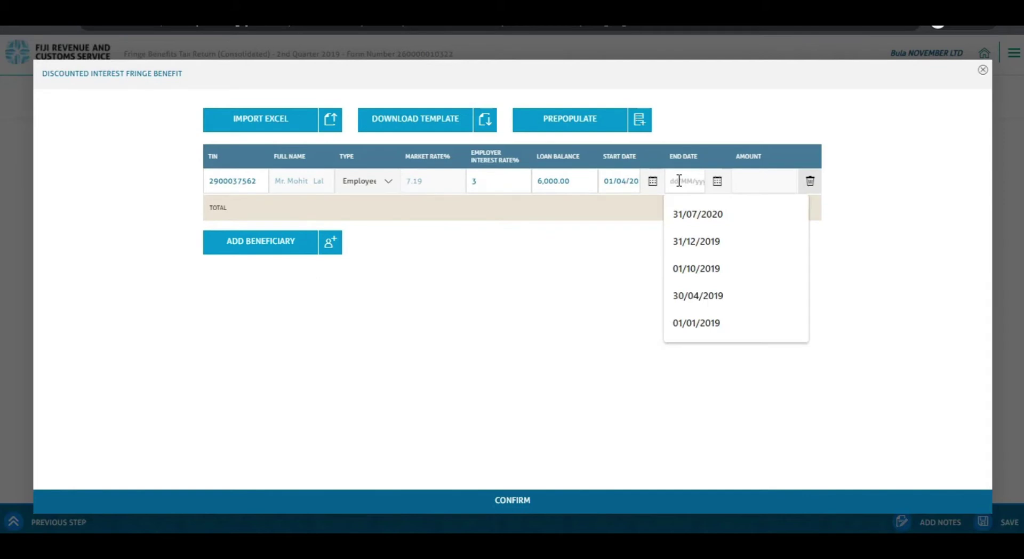
text(0)
text(0/04/2019)
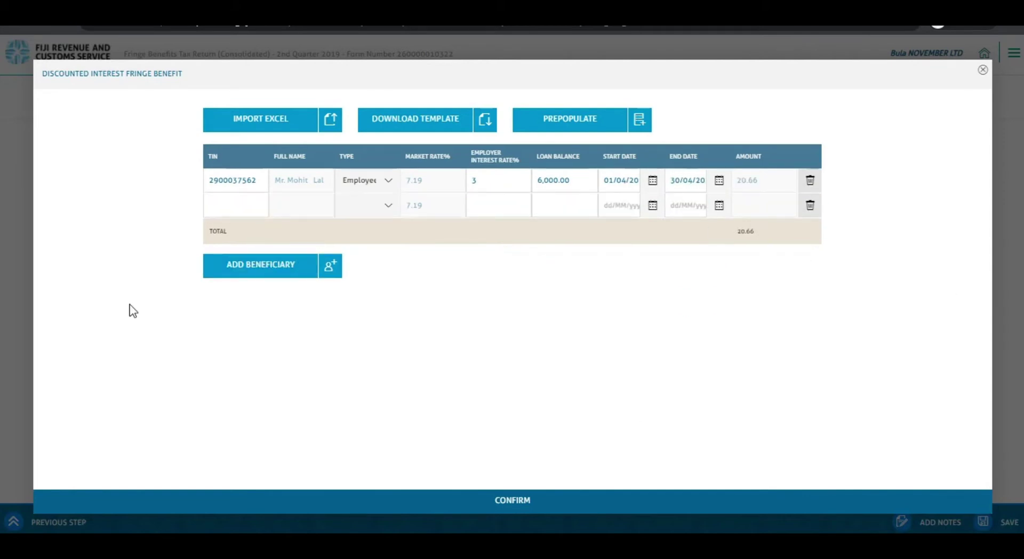
- Fill the second Employee row: rate 3, balance 5900, dates 01/05/2020 to 30/05/2020
click(216, 216)
click(388, 206)
click(355, 329)
click(479, 211)
text(3)
click(544, 208)
text(5900)
click(630, 211)
text(01/05/2020)
click(673, 206)
text(30/05/2020)
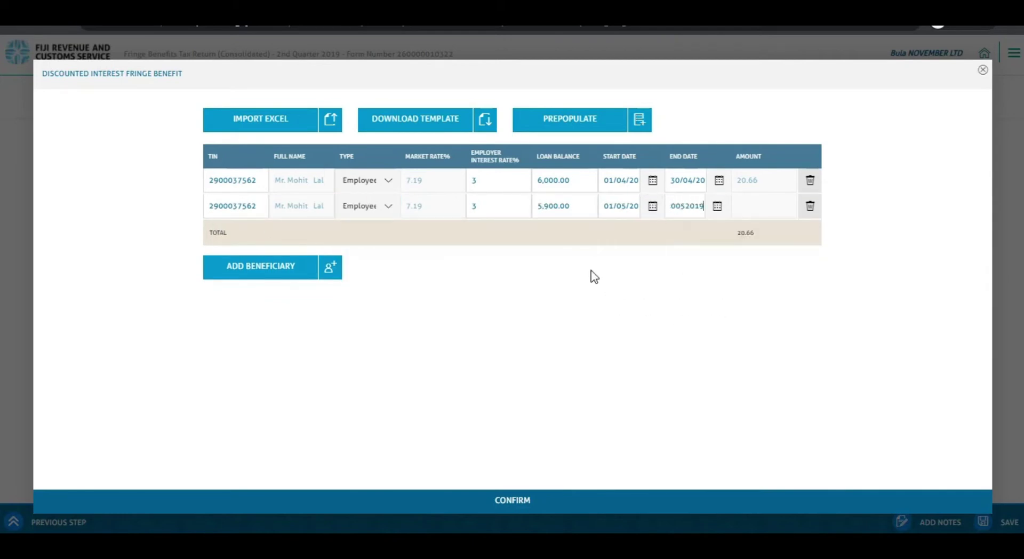
- Add a third Employee row: rate 3, balance 5800, 01/06/2020 to 30062019, and confirm the entries
click(260, 265)
click(240, 238)
click(366, 233)
click(355, 354)
click(490, 229)
text(3)
click(560, 230)
text(5800)
click(613, 230)
text(01/06/2020)
click(674, 230)
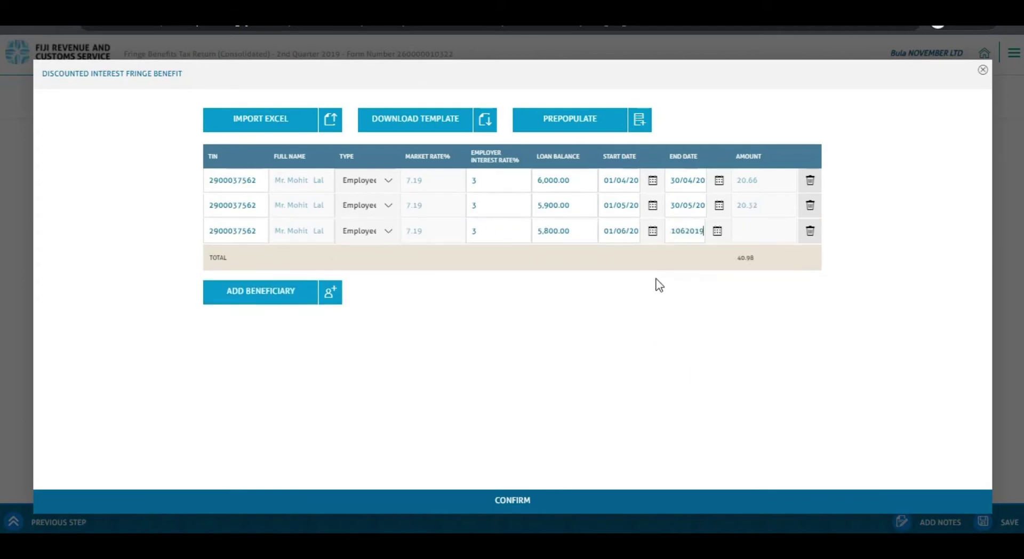
click(681, 232)
text(3006201)
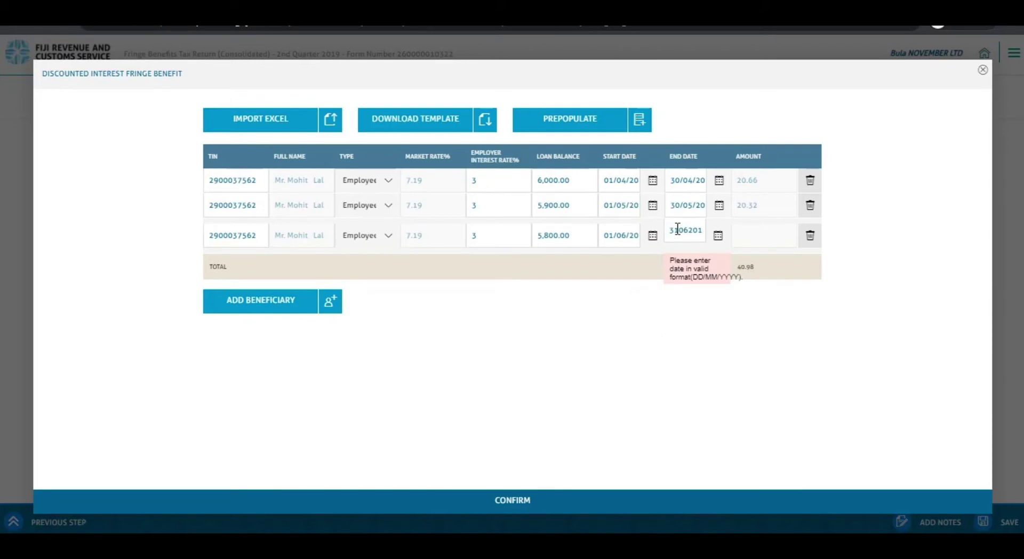
text(9)
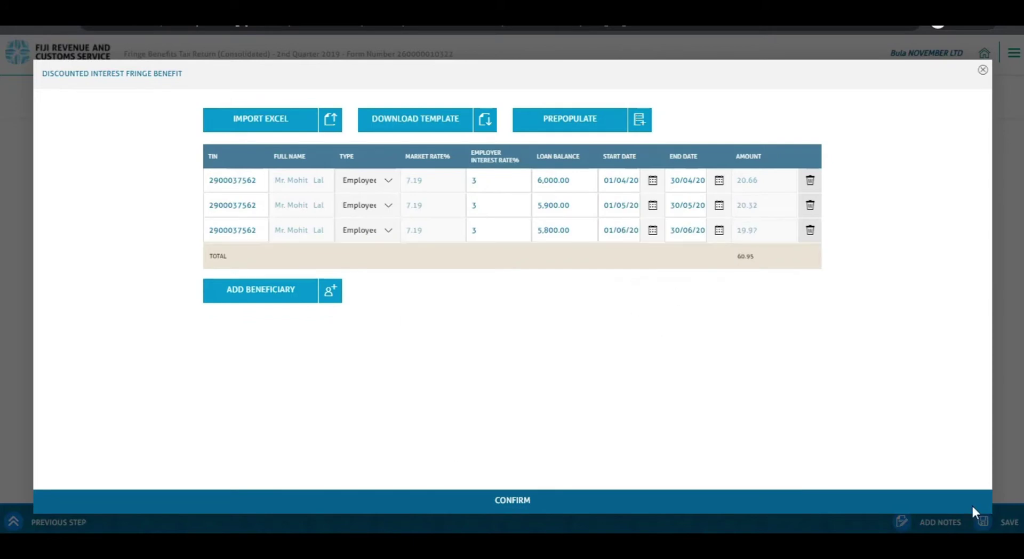
click(512, 501)
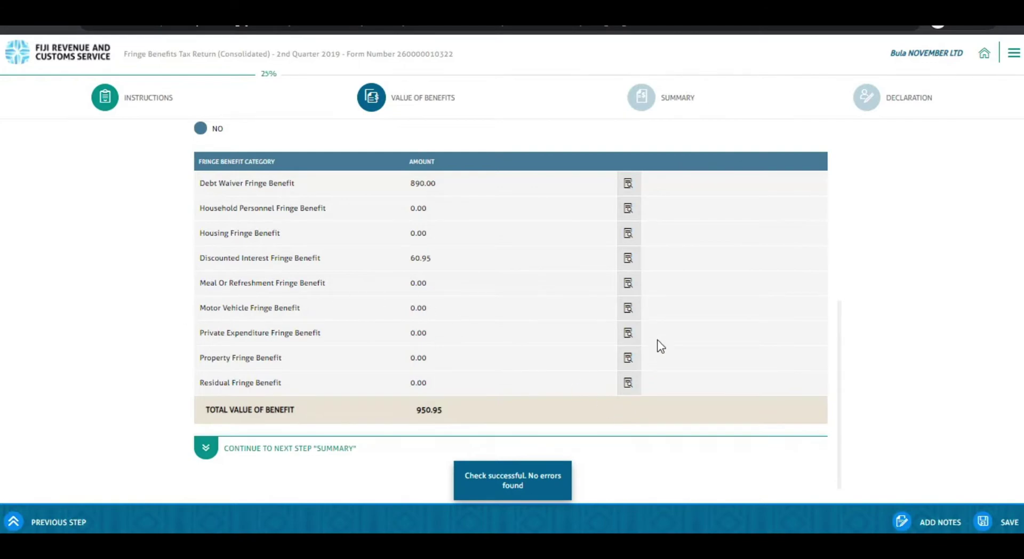
- Open the Motor Vehicle Fringe Benefit details and review the Type and Engine CC options
click(628, 308)
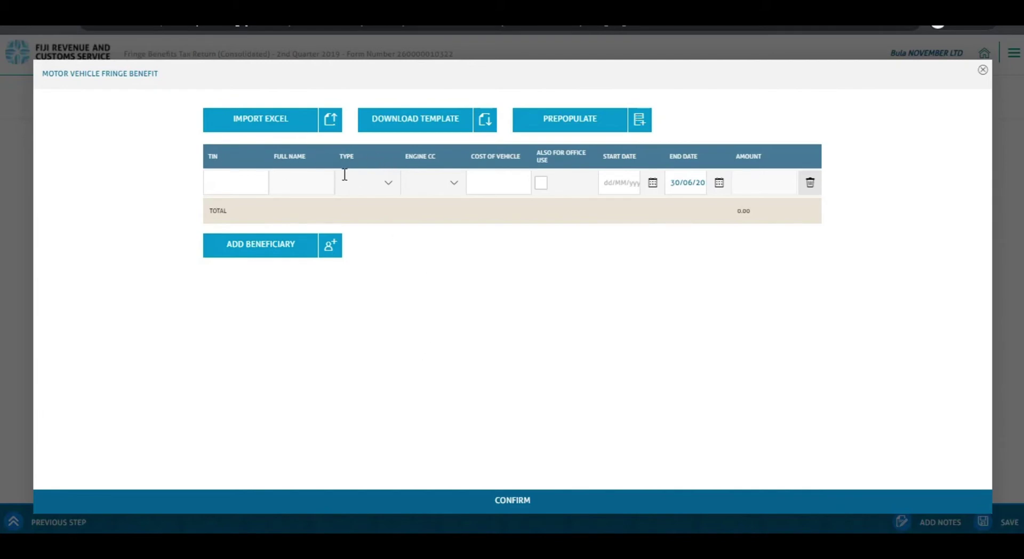
click(386, 186)
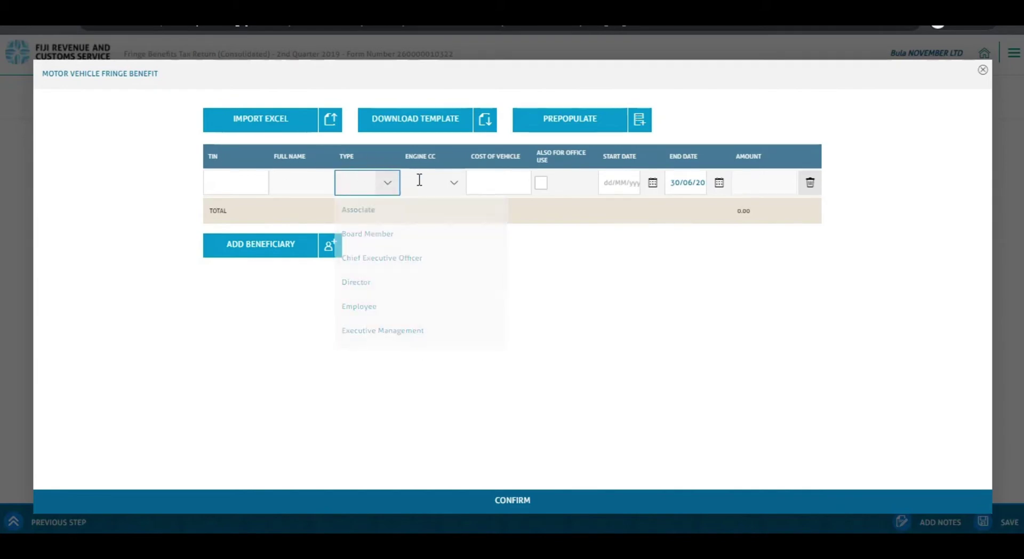
click(451, 184)
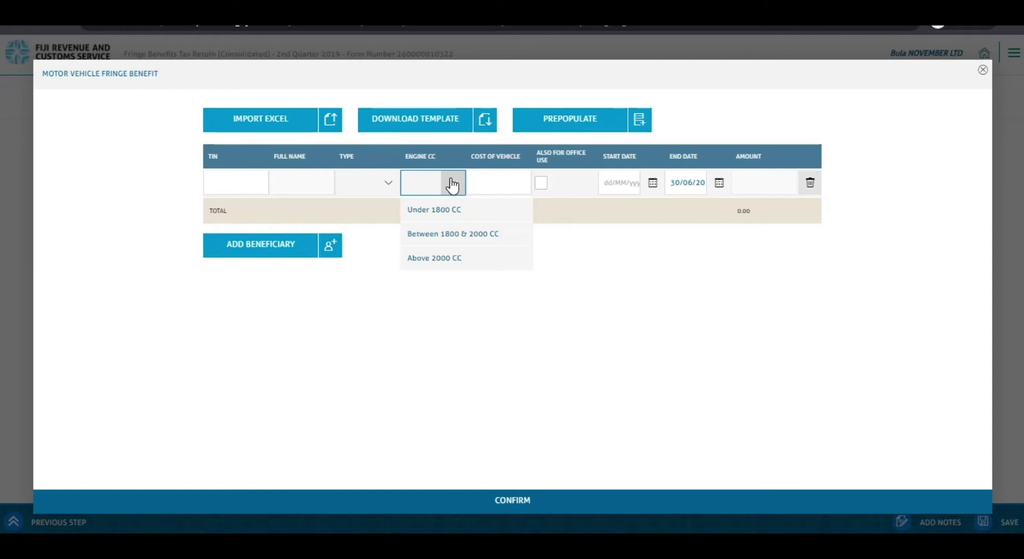
click(451, 184)
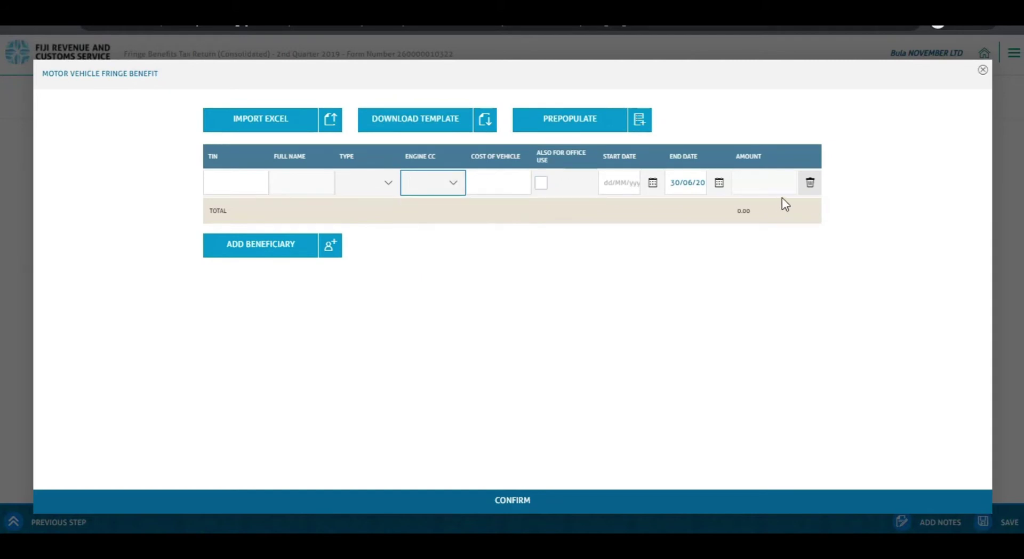
- Enter the employee's TIN, set type to Employee and choose the engine size class
click(233, 174)
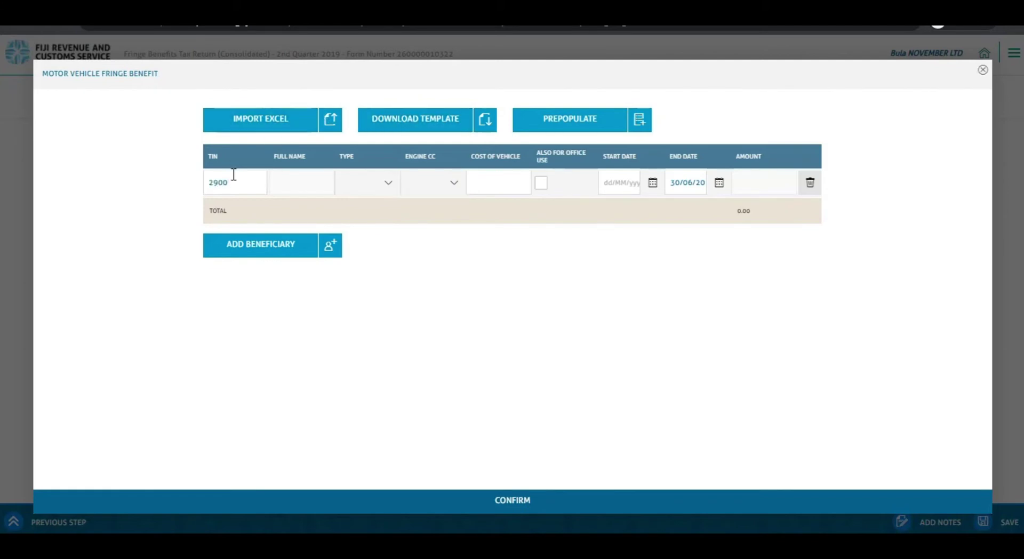
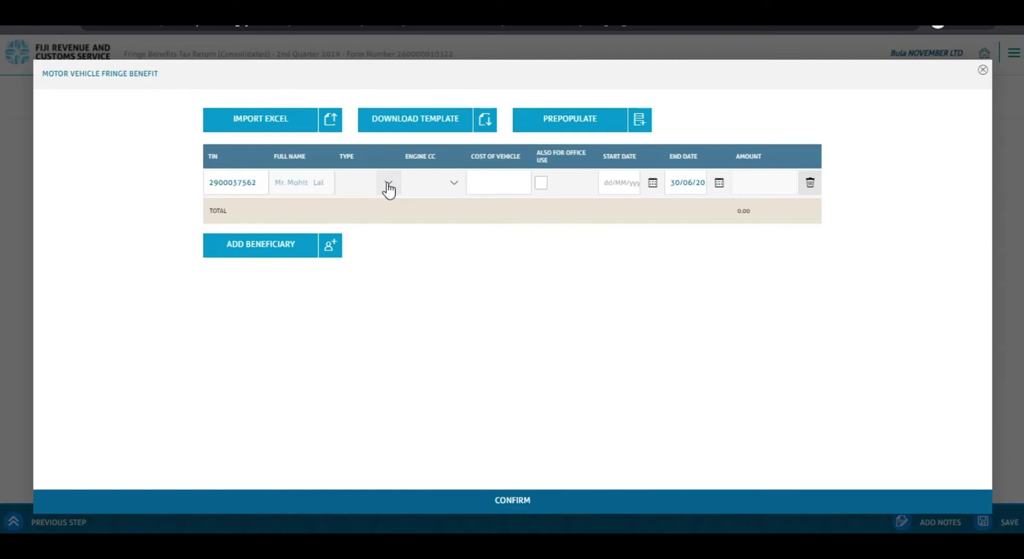
click(388, 187)
click(370, 304)
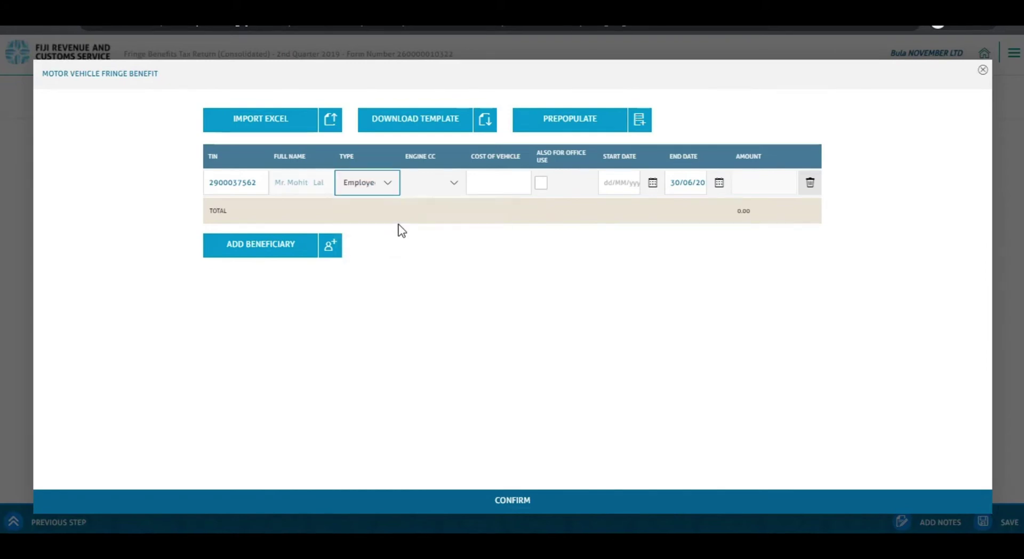
click(449, 186)
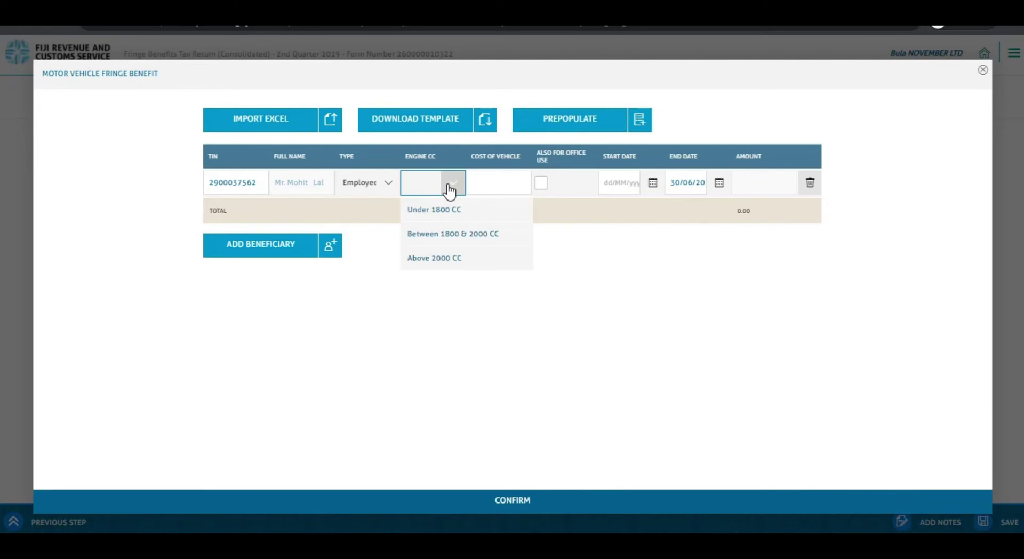
click(443, 210)
- Set vehicle cost 50000 and start date 01042019, then tick Also For Office Use
click(488, 183)
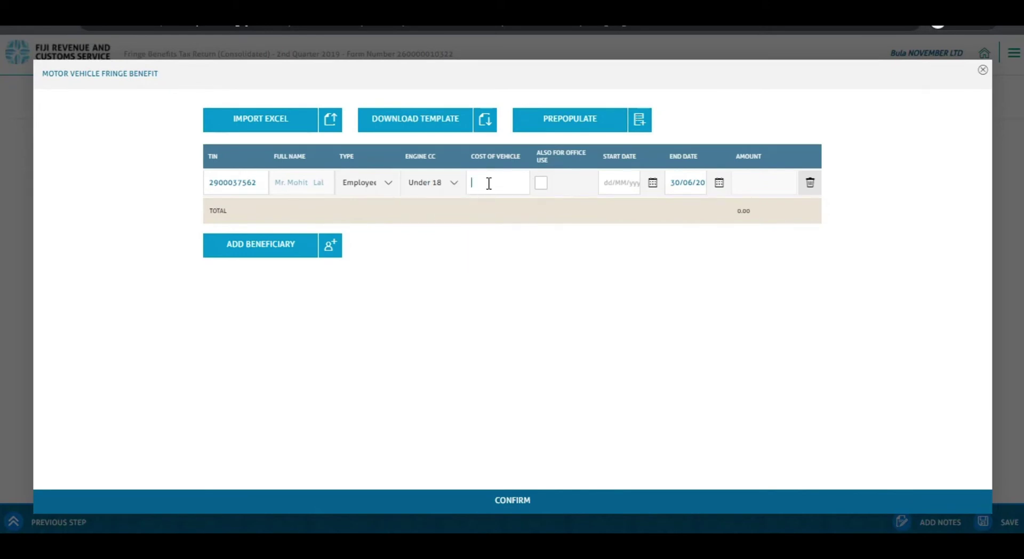
text(50000)
click(476, 264)
click(626, 182)
text(01042019)
key(Tab)
click(541, 182)
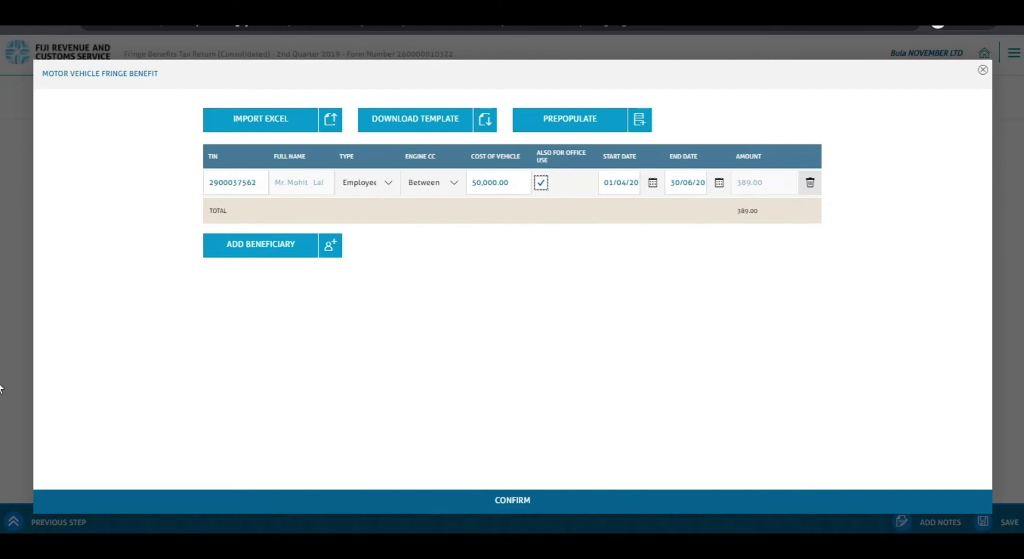
- Save the motor vehicle benefit and proceed to the Summary showing 669.98 net payable
click(480, 501)
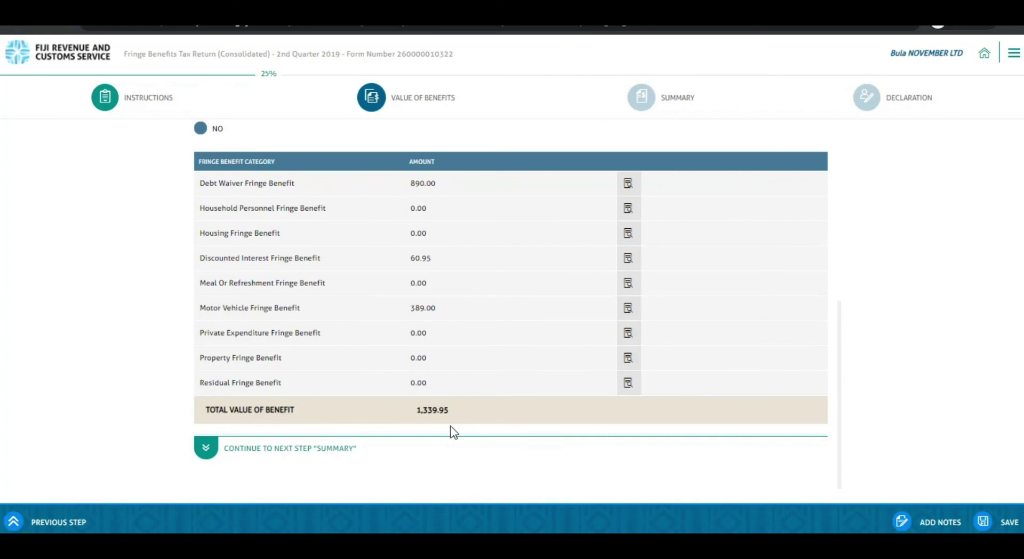
click(214, 449)
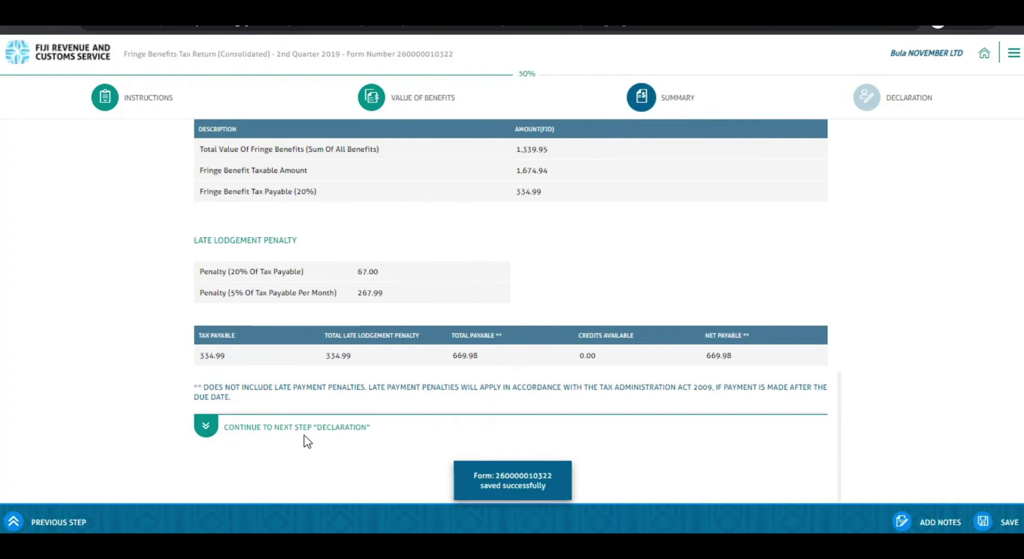
- Complete the declaration with the signatory's TIN and Accountant designation, then submit the return
click(217, 429)
click(224, 187)
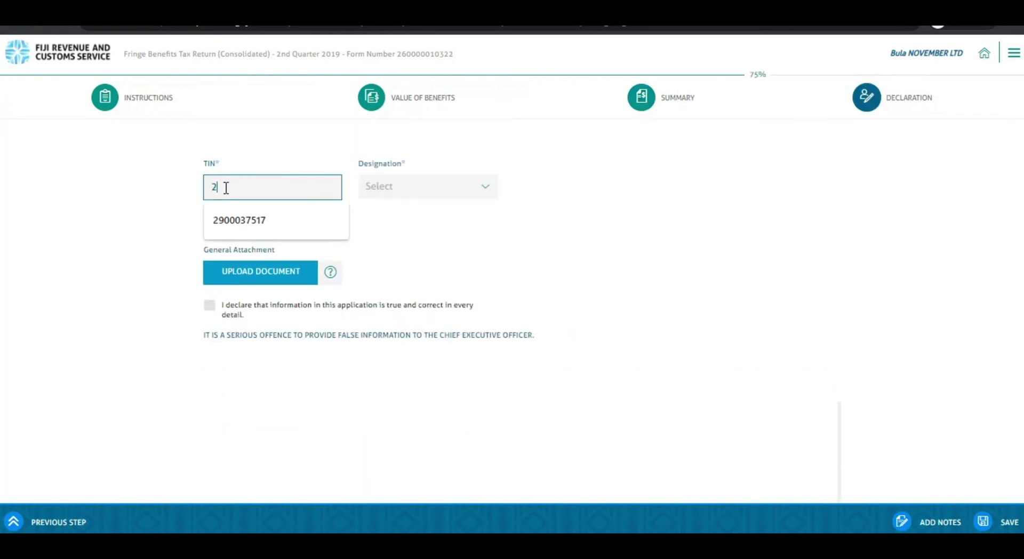
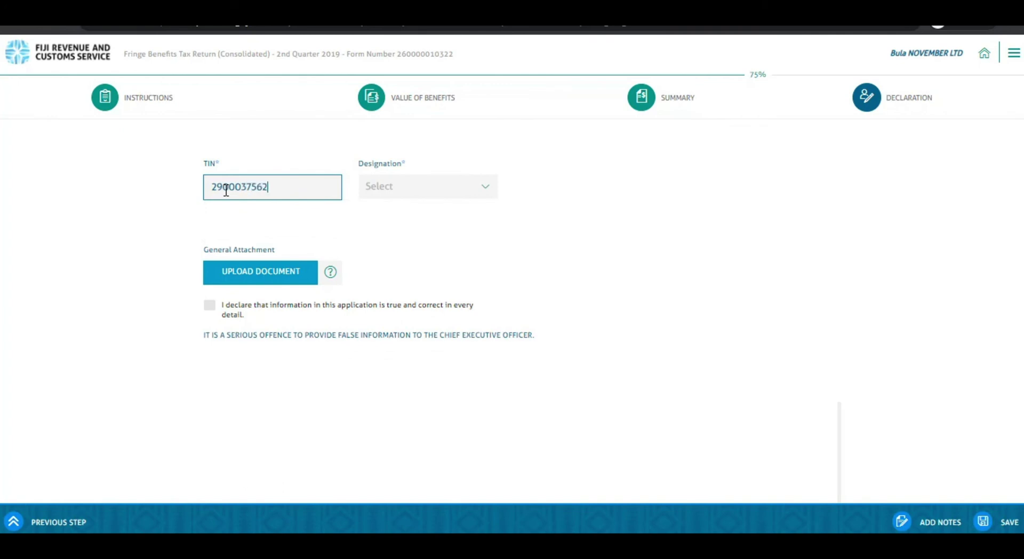
click(478, 190)
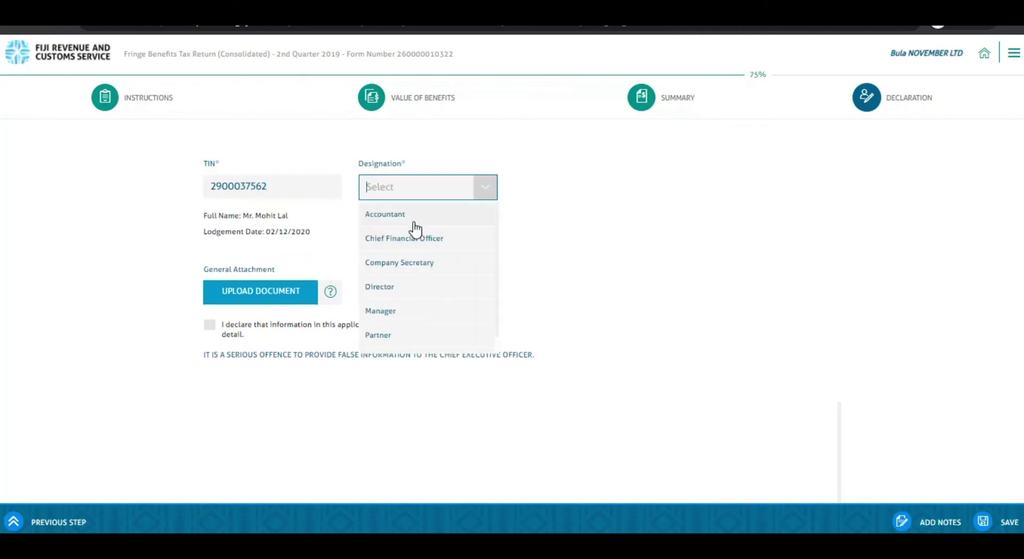
click(415, 222)
click(209, 324)
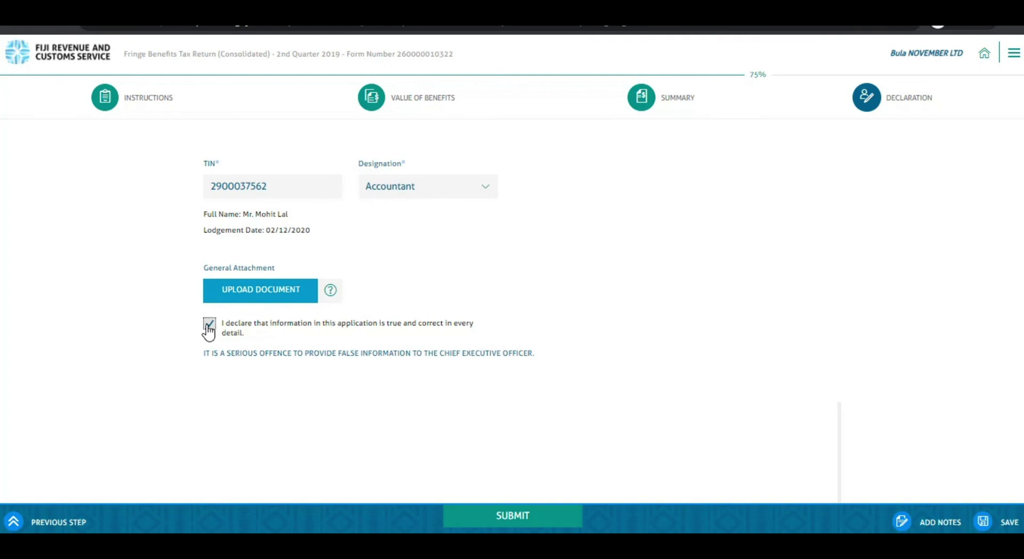
click(509, 516)
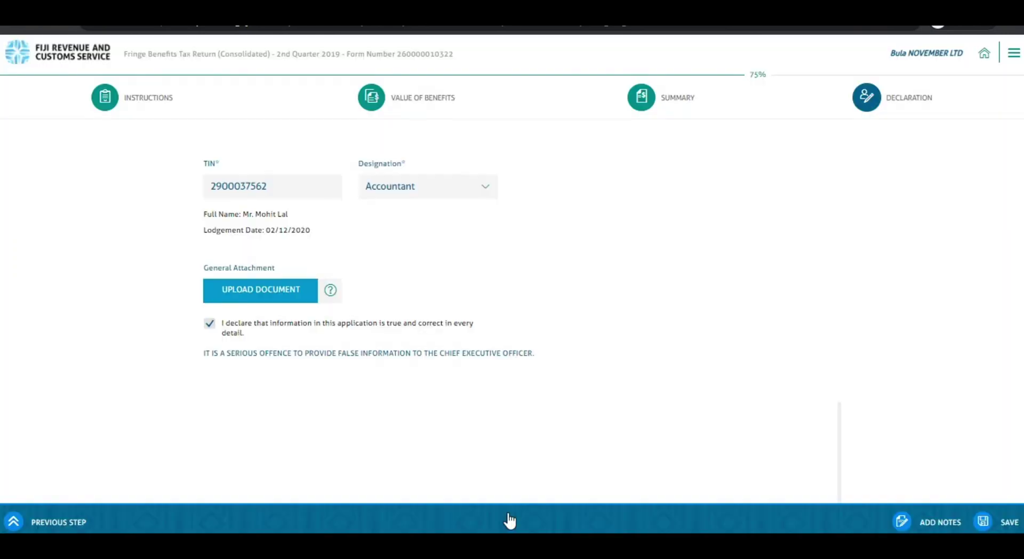